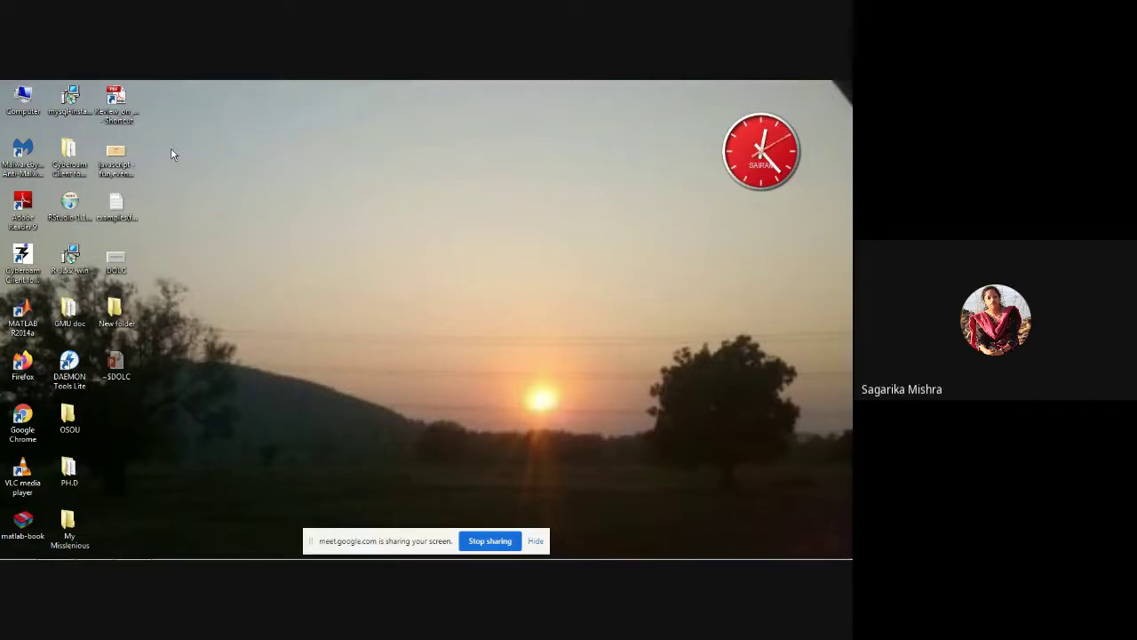
Step: Launch Word 2013 from the Microsoft Office 2013 program group, and minimize its start screen
mouse_move(211, 555)
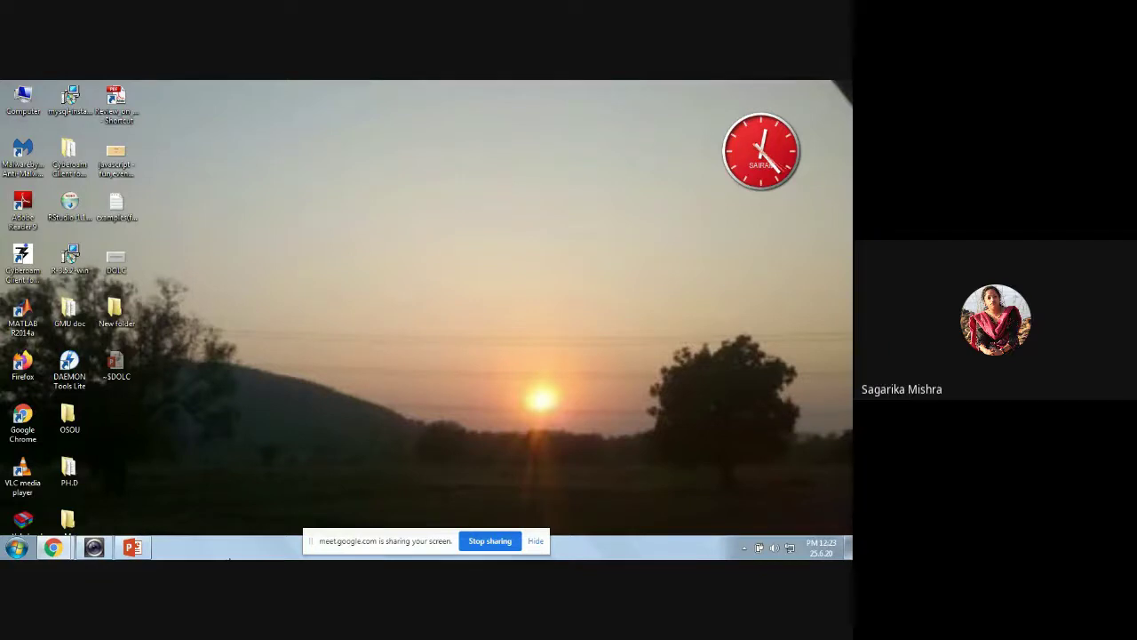
left_click(18, 553)
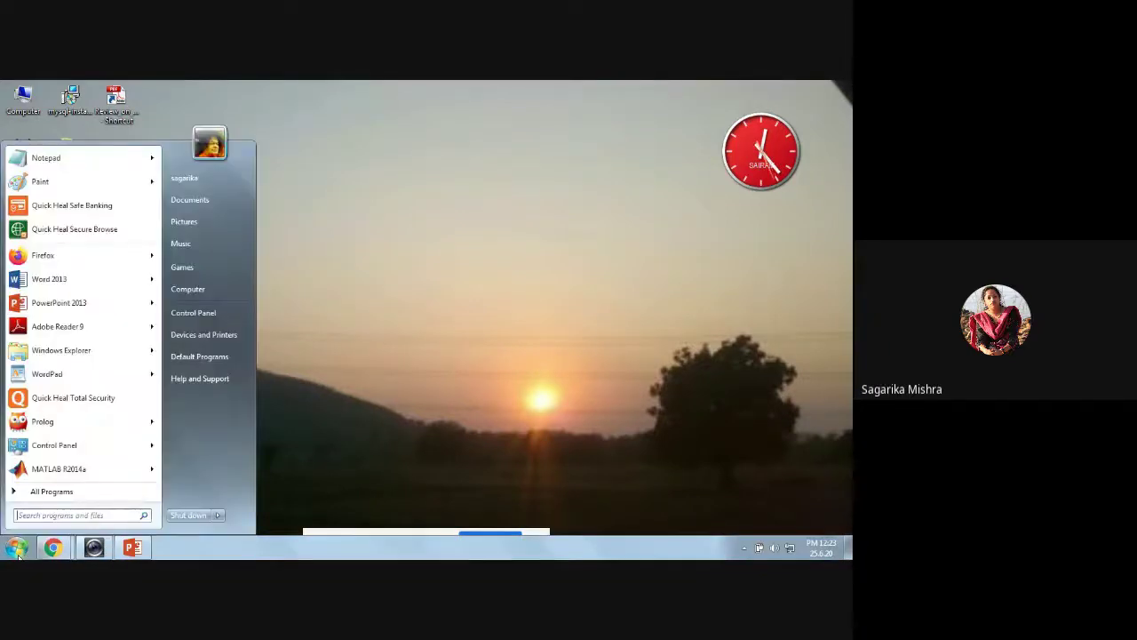
left_click(67, 494)
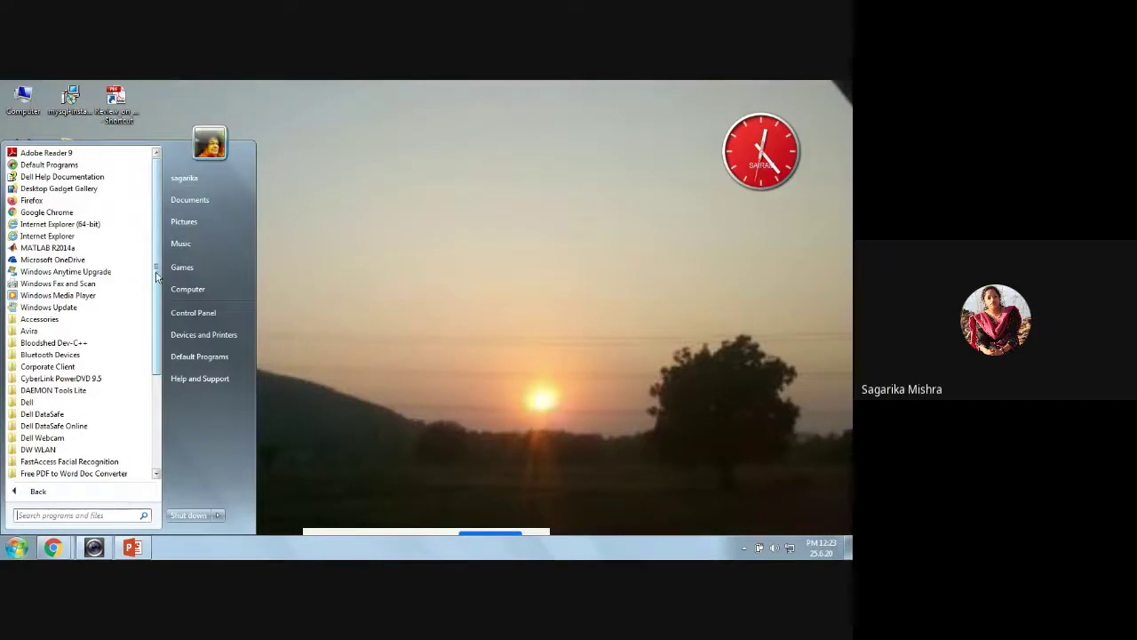
left_click_drag(156, 282, 159, 385)
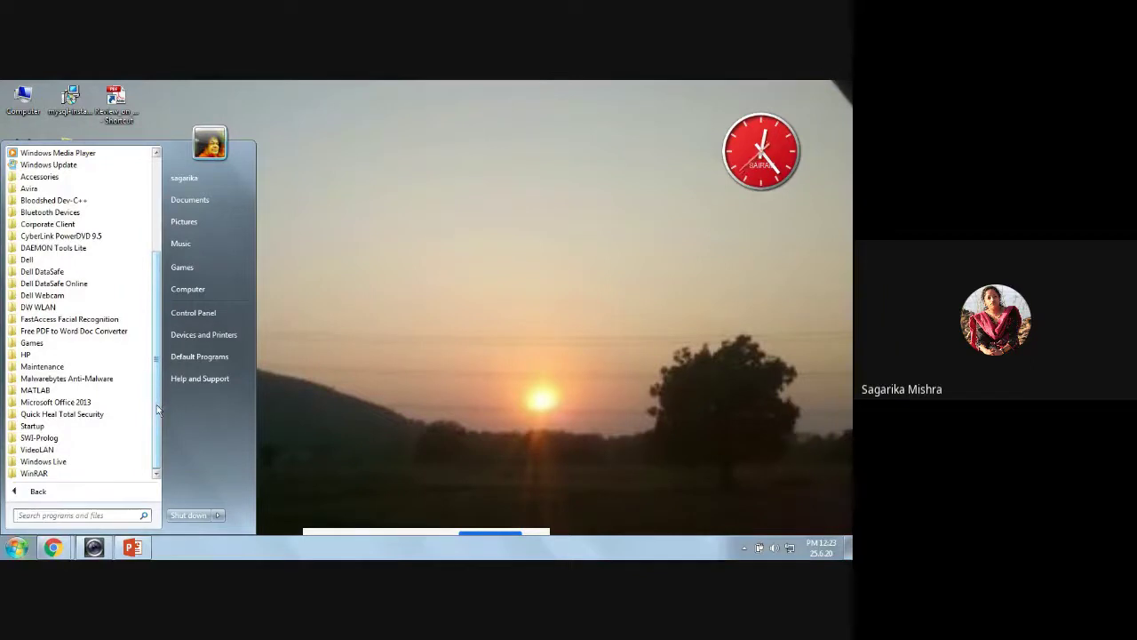
left_click(97, 403)
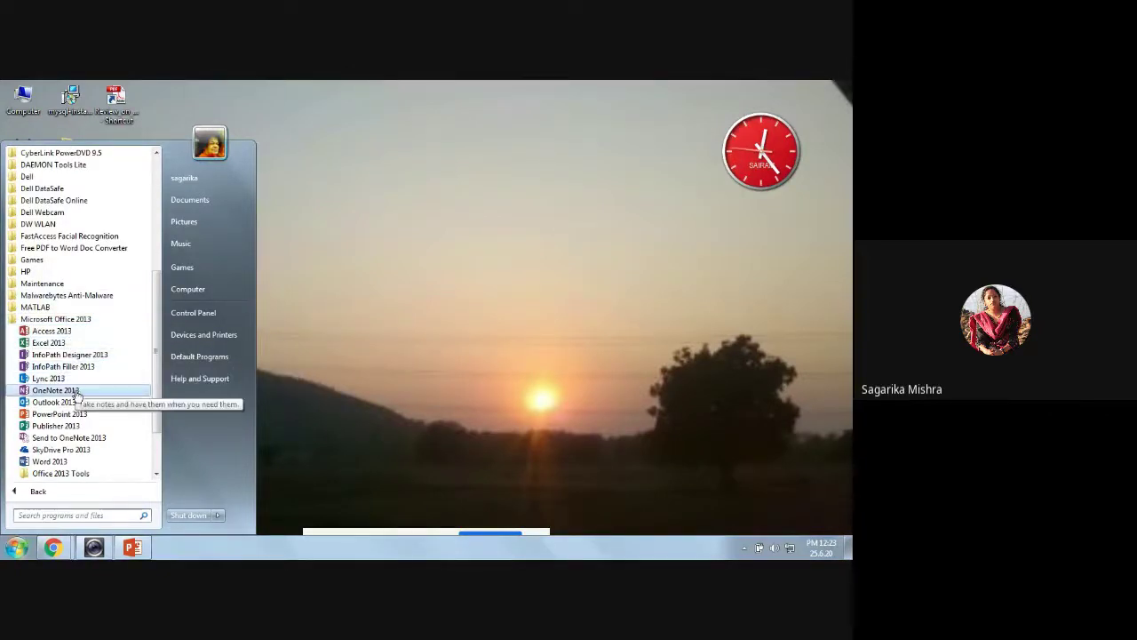
left_click(49, 462)
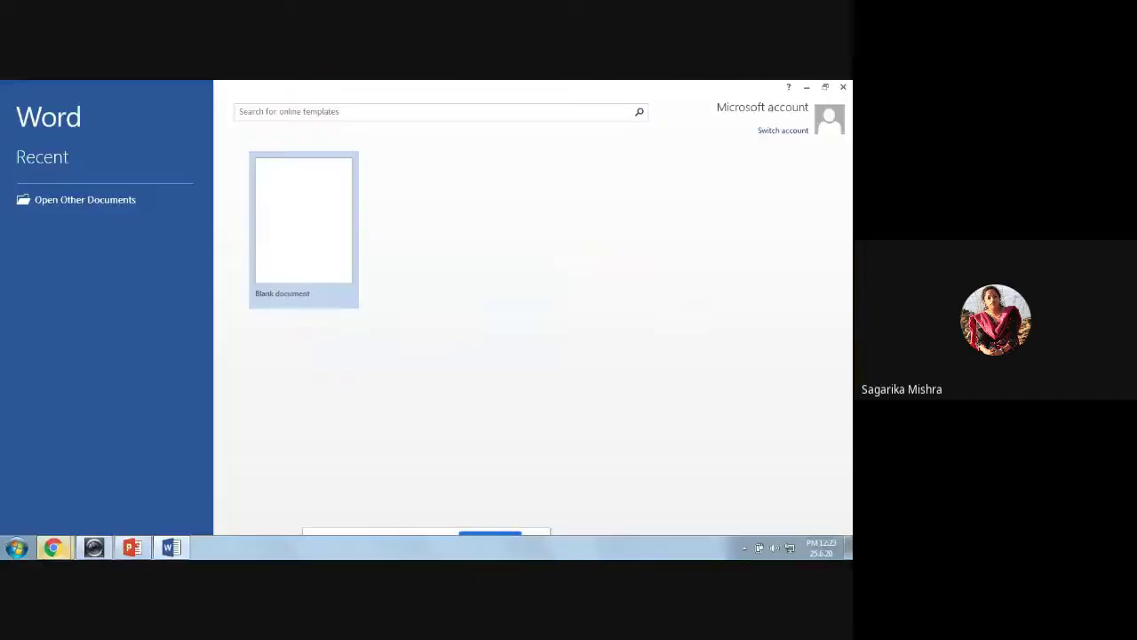
mouse_move(42, 557)
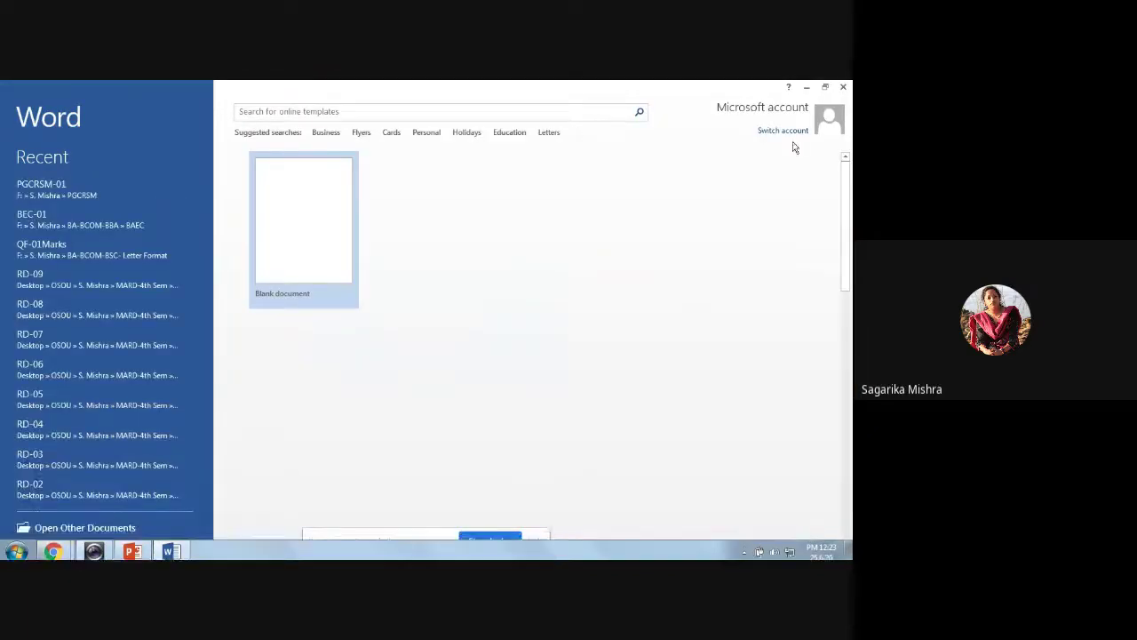
left_click(808, 87)
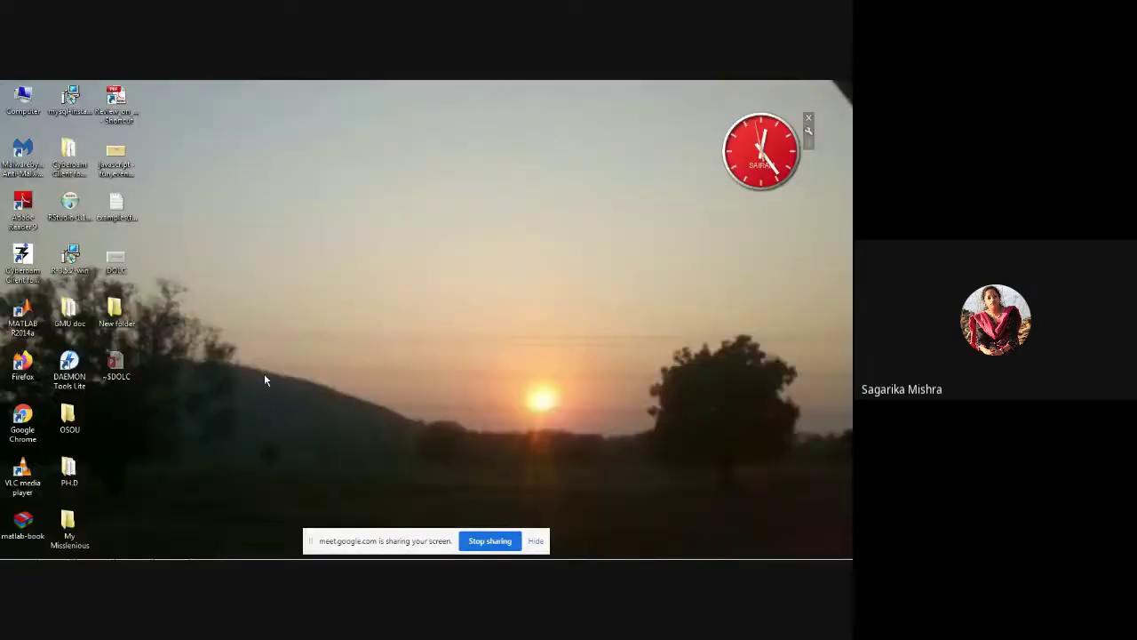
type("dolc")
key("Return")
Step: Create a new Microsoft Word document on the desktop with the default name and open it
right_click(385, 231)
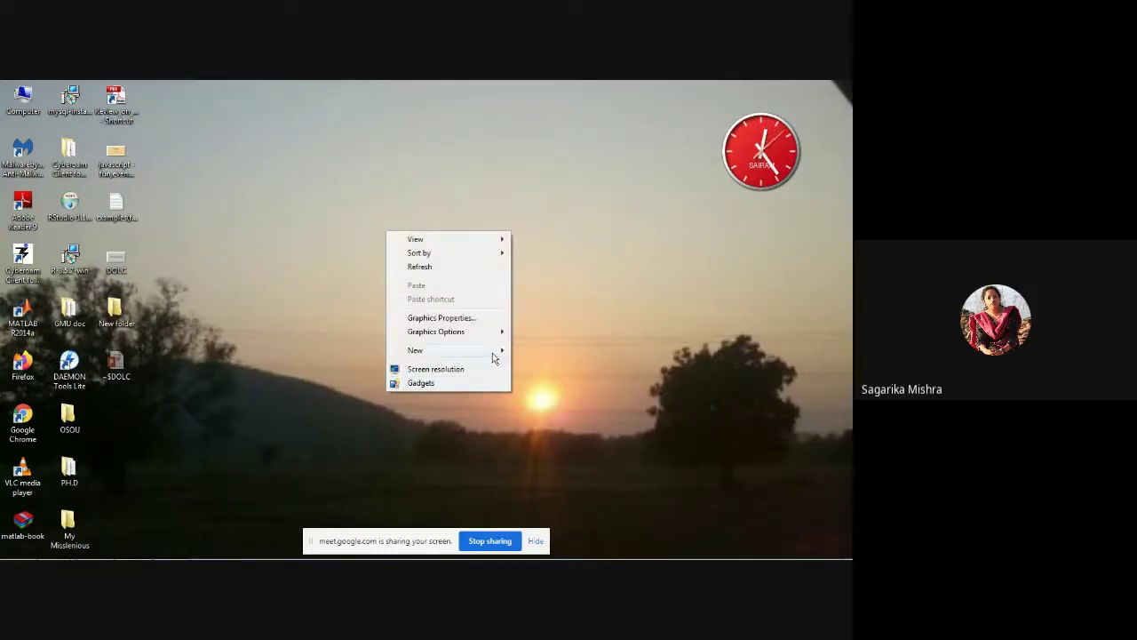
mouse_move(501, 351)
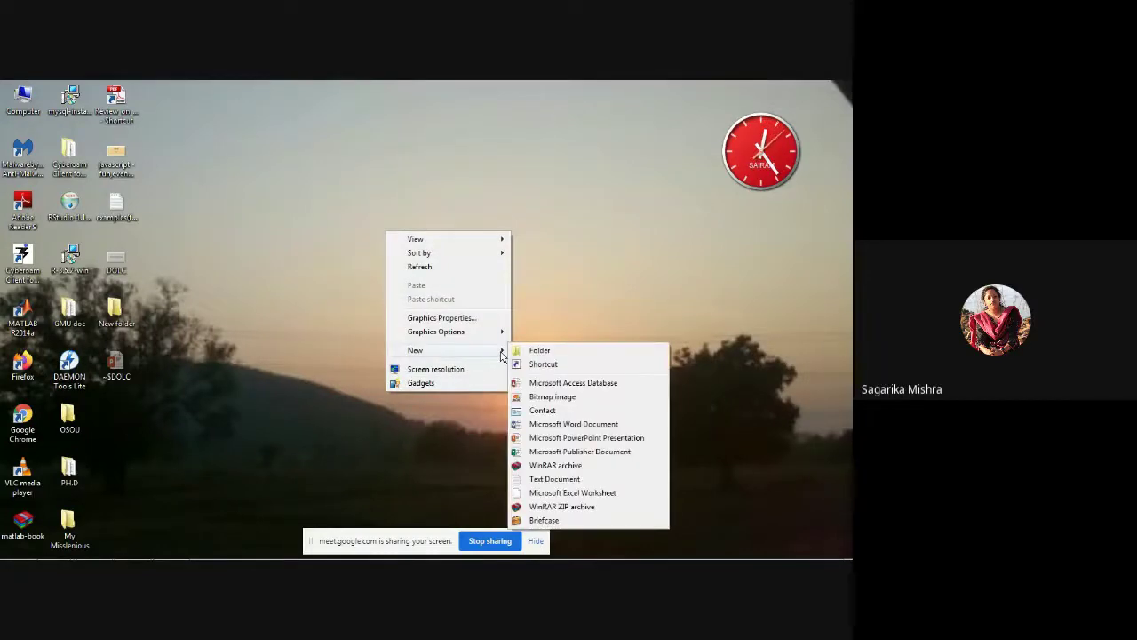
left_click(551, 425)
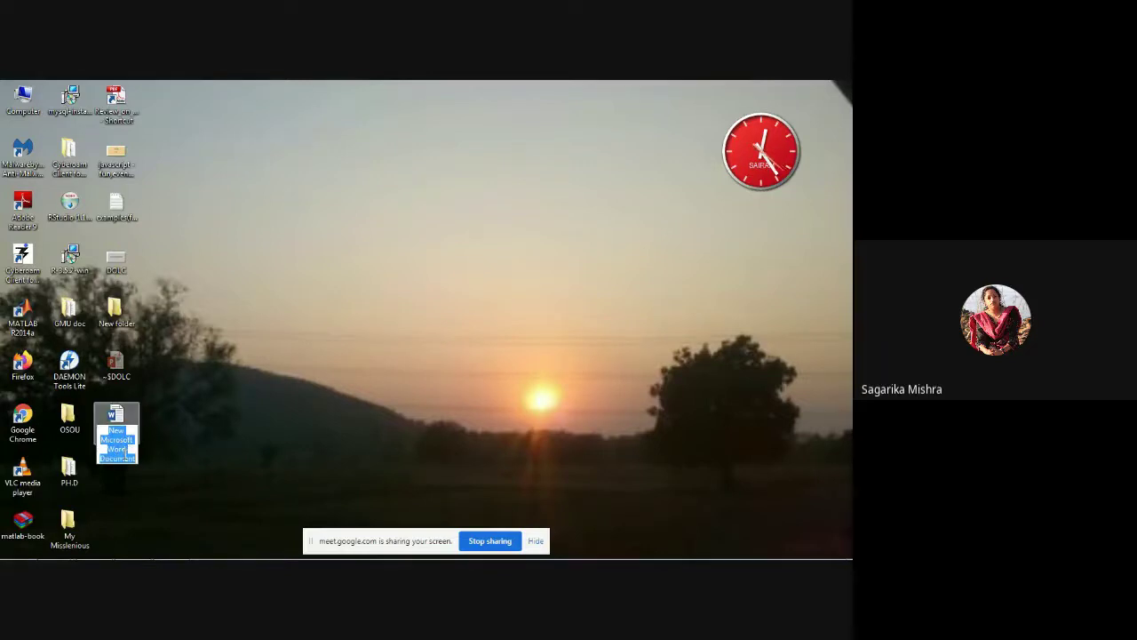
left_click(202, 456)
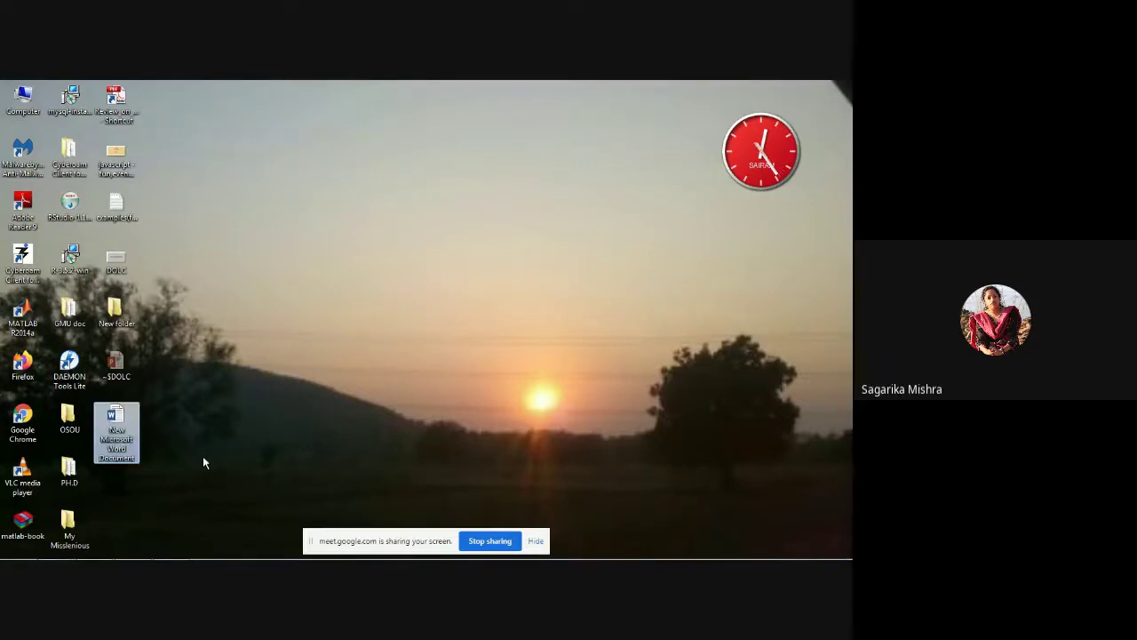
double_click(126, 436)
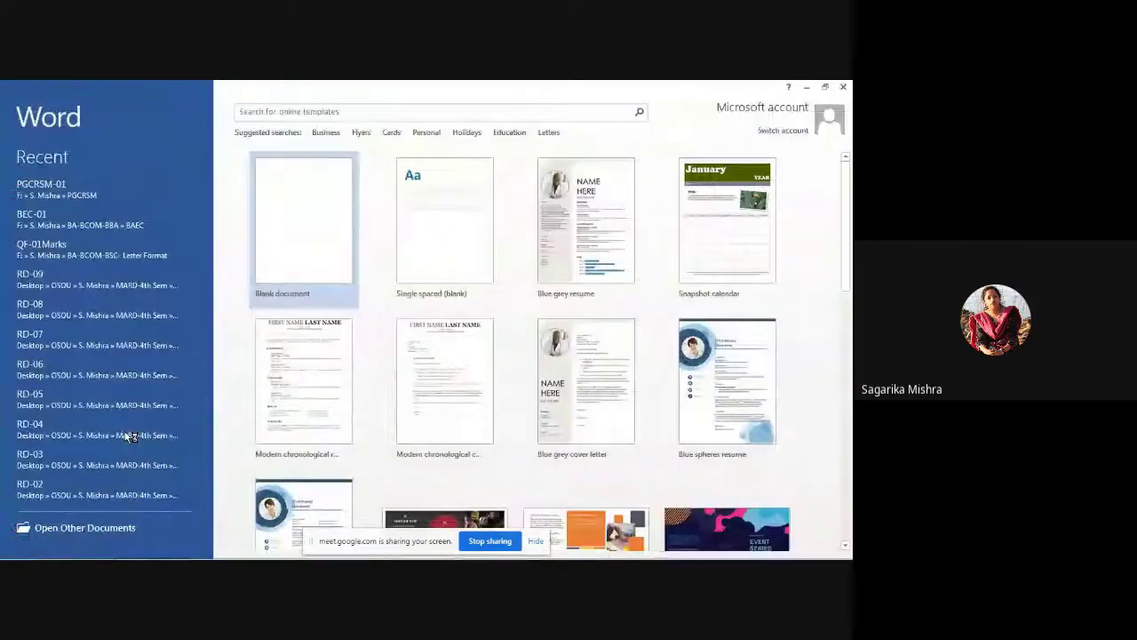
left_click(126, 436)
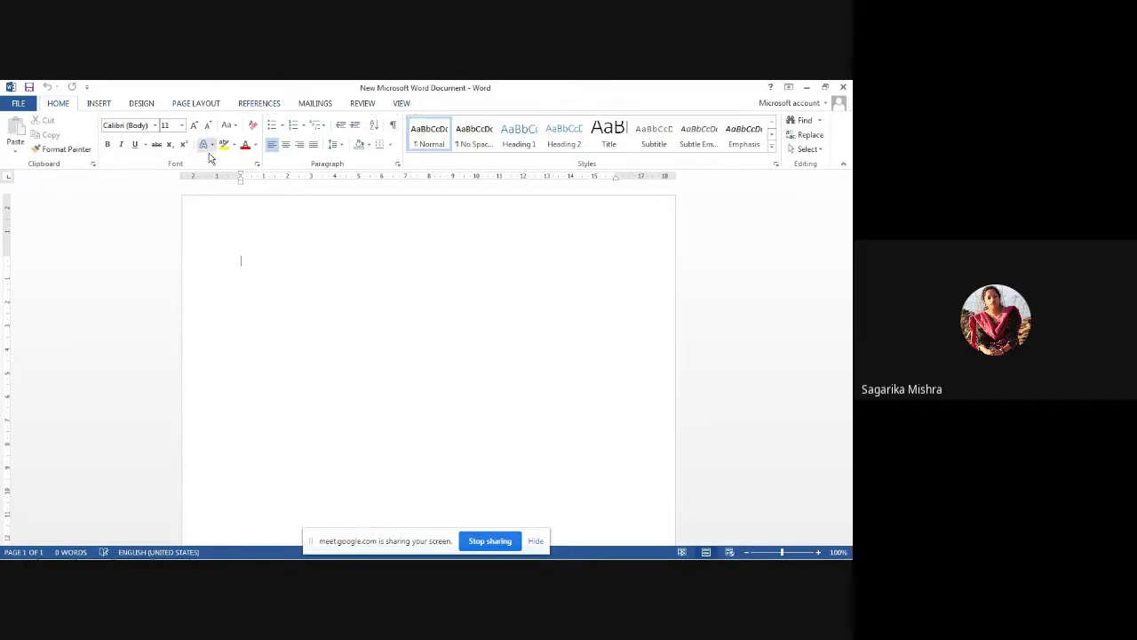
left_click(98, 104)
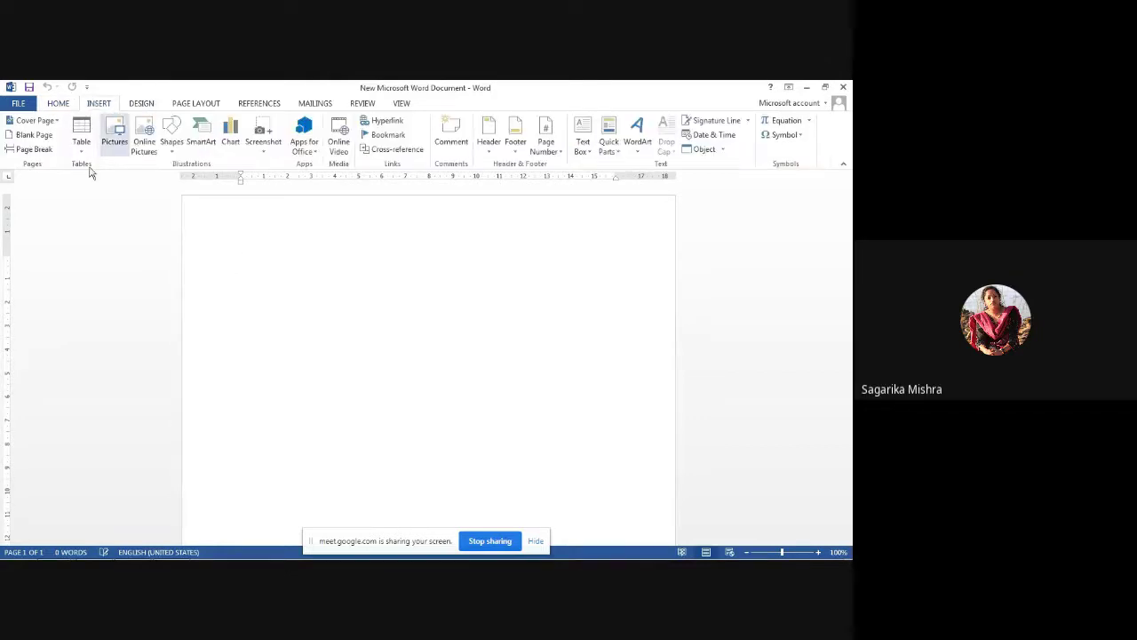
left_click(139, 105)
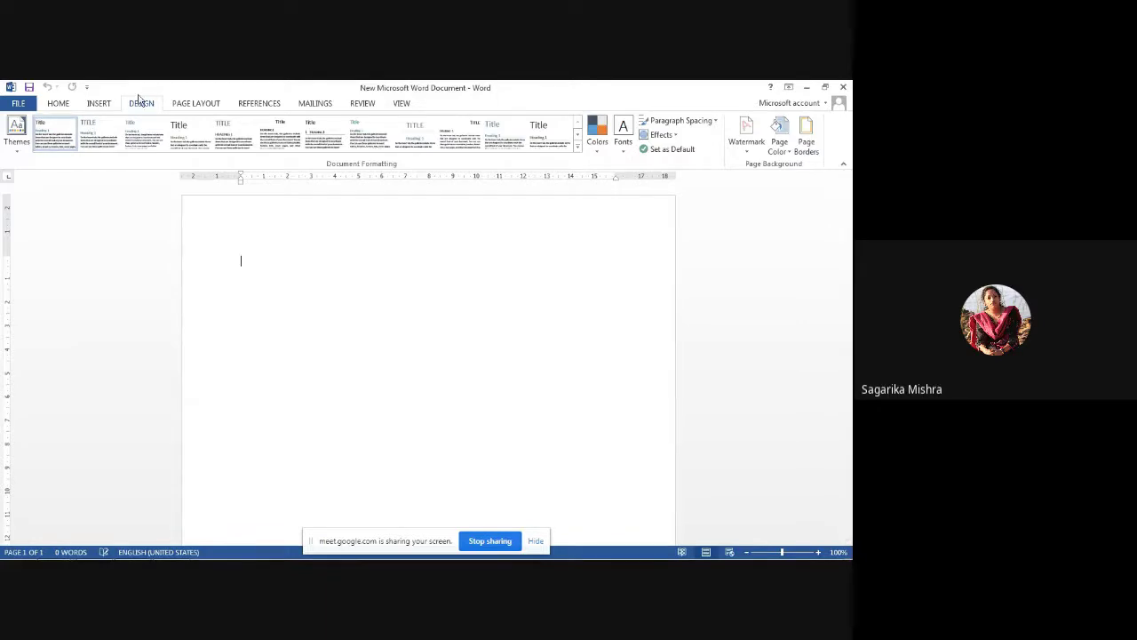
Step: Save a copy of the document to the Desktop folder as DOLCtxt, keeping the Word Document file type
left_click(18, 103)
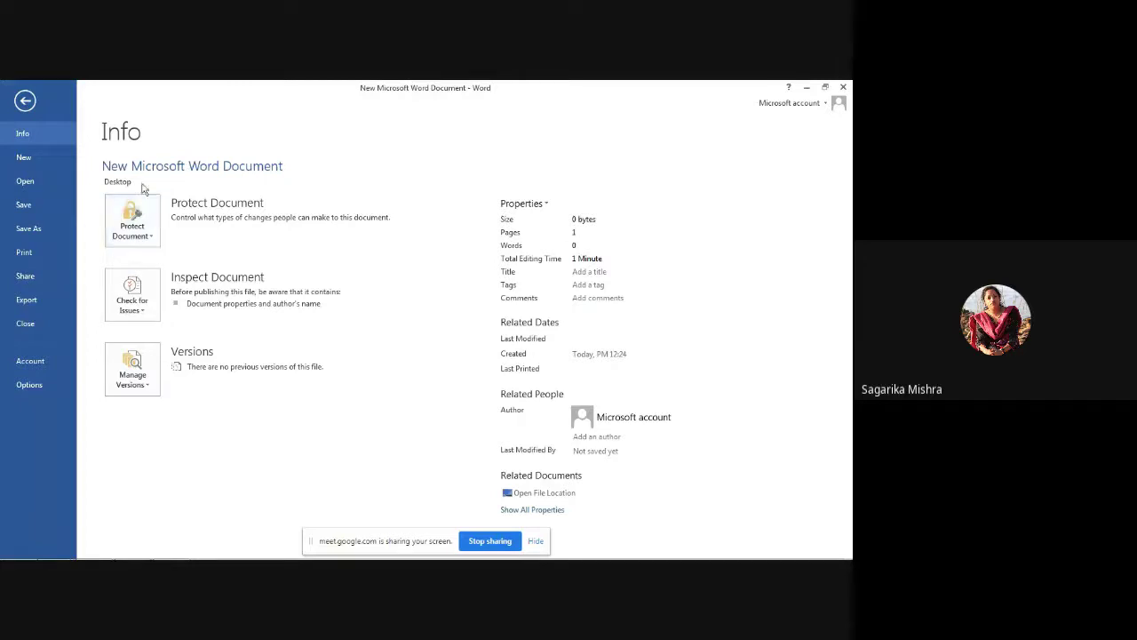
left_click(54, 229)
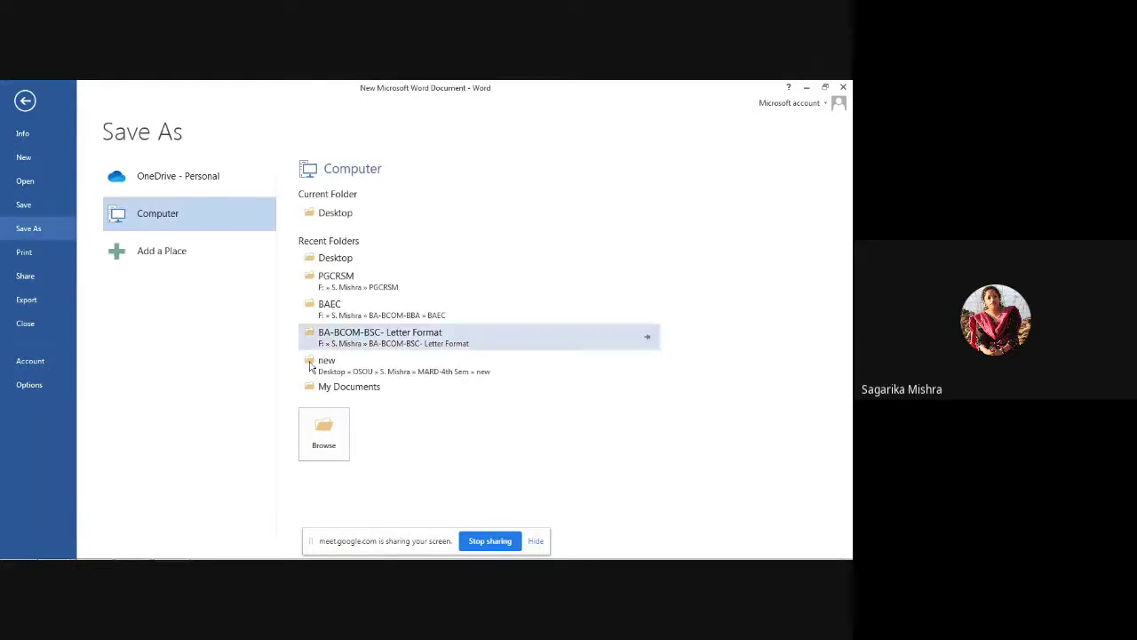
left_click(323, 213)
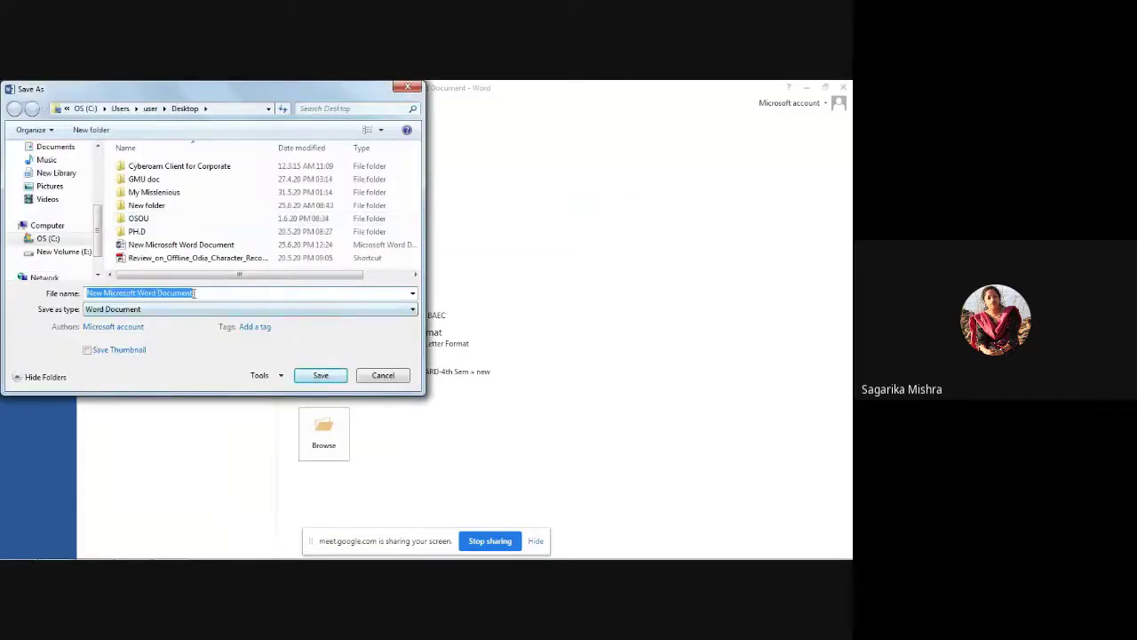
key("BackSpace")
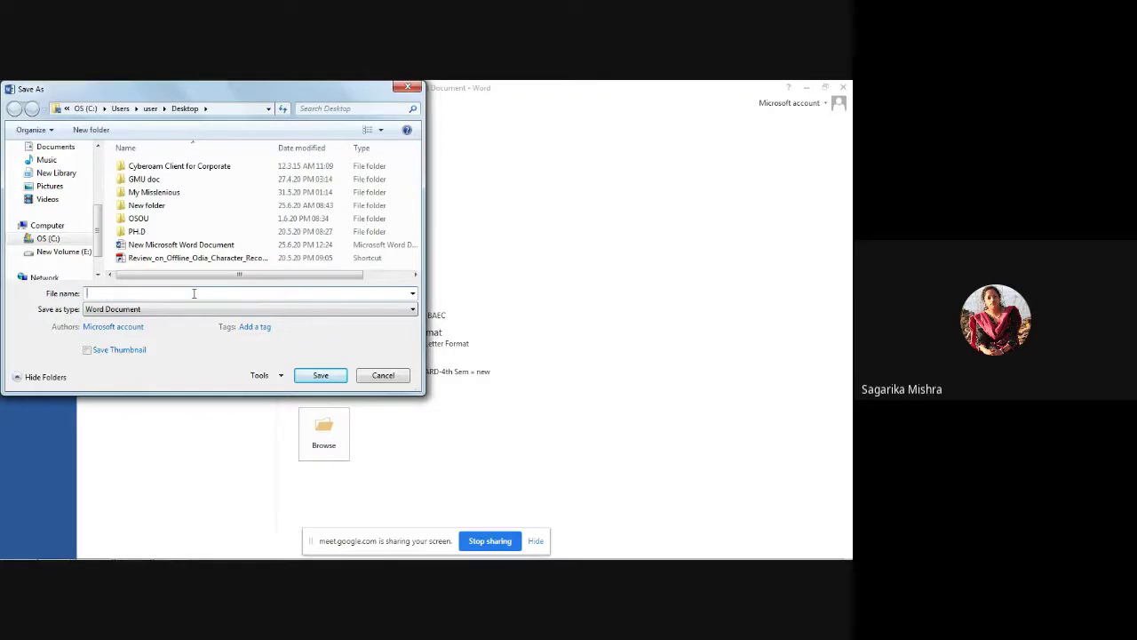
type("DOL")
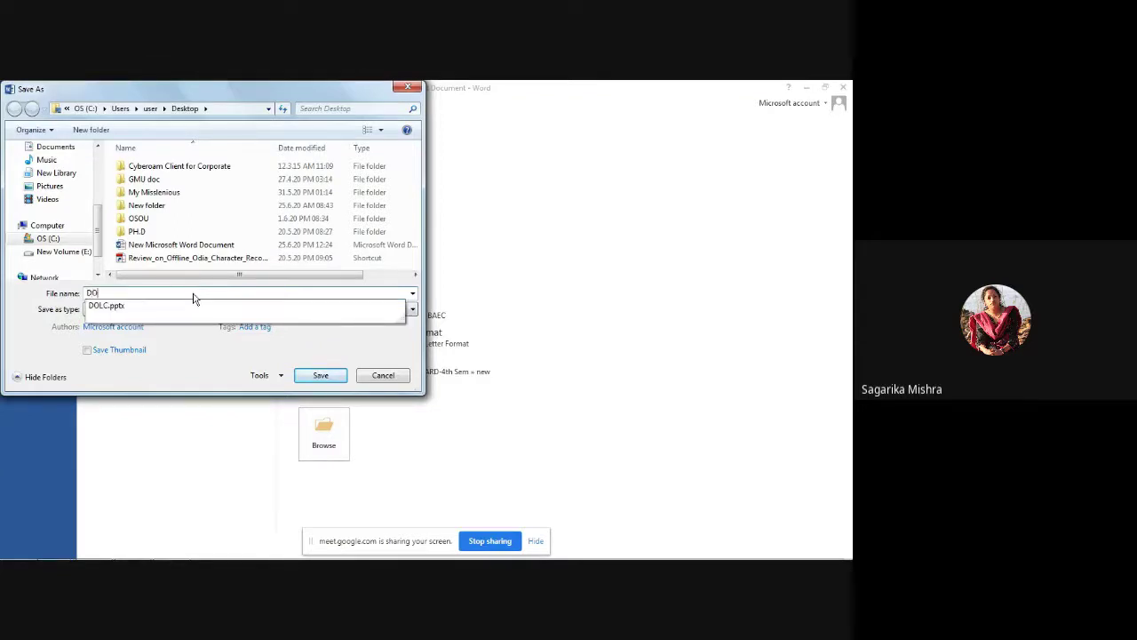
type("Ctxt")
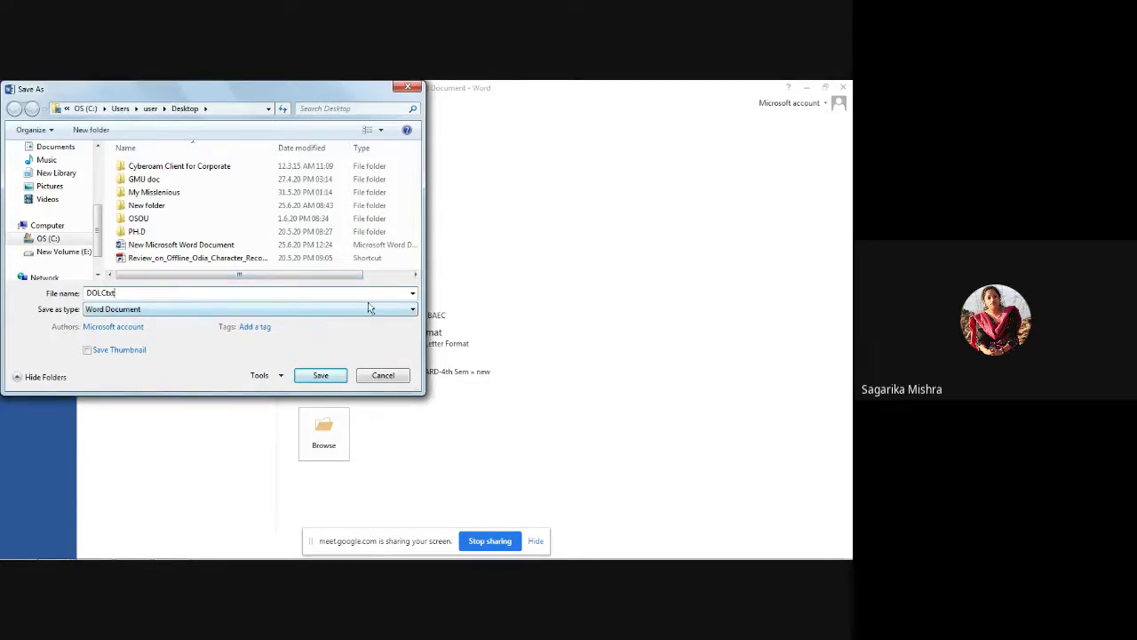
left_click(413, 310)
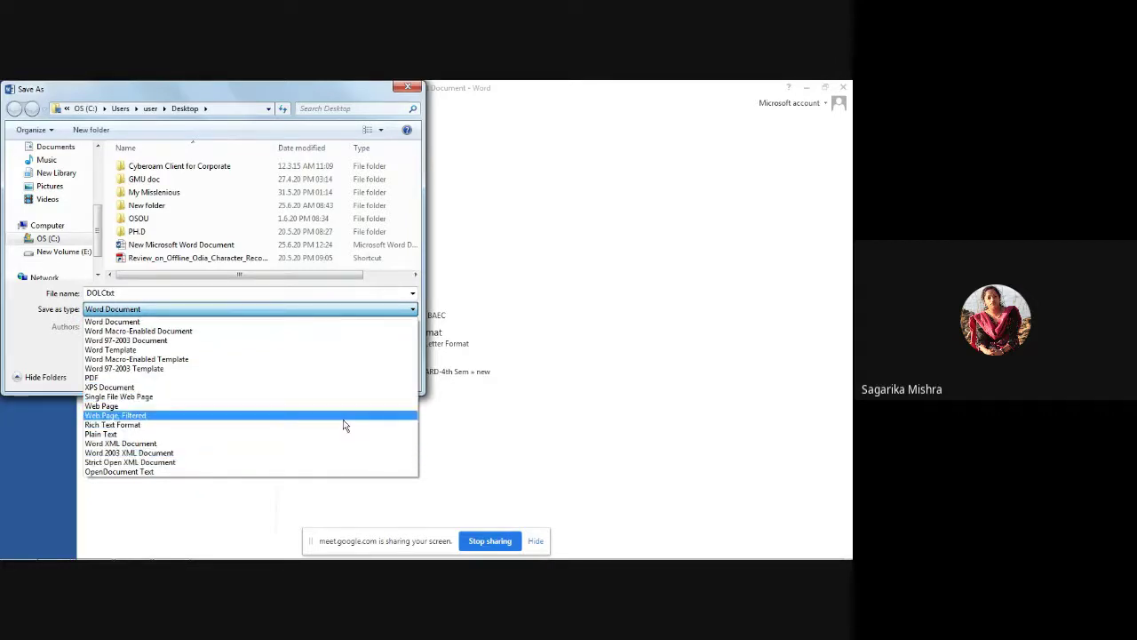
left_click(380, 313)
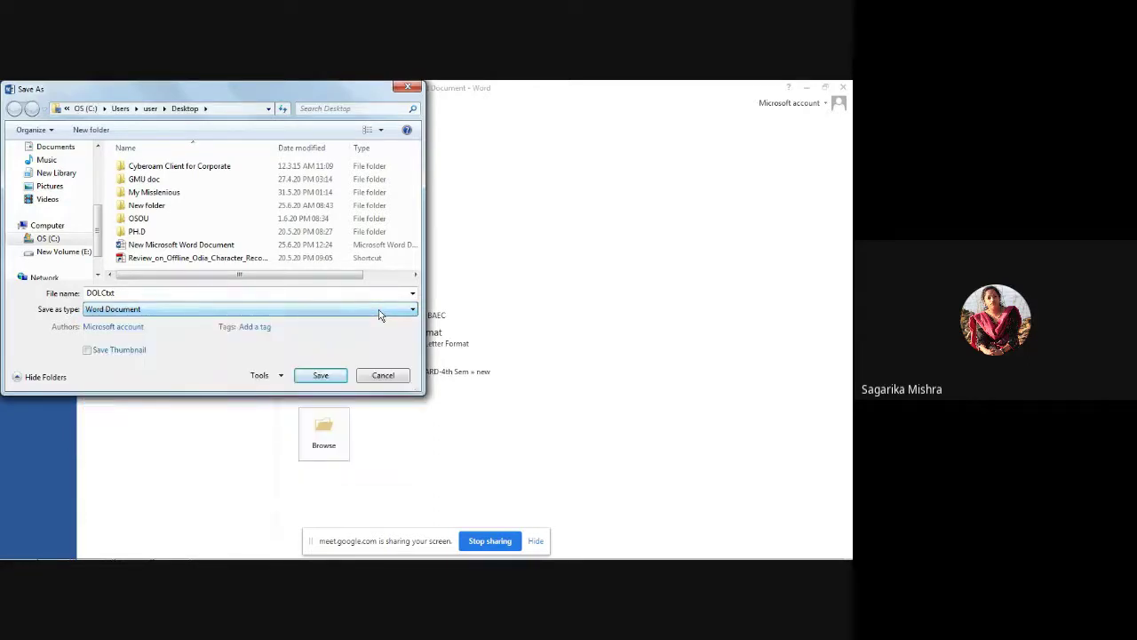
left_click(315, 379)
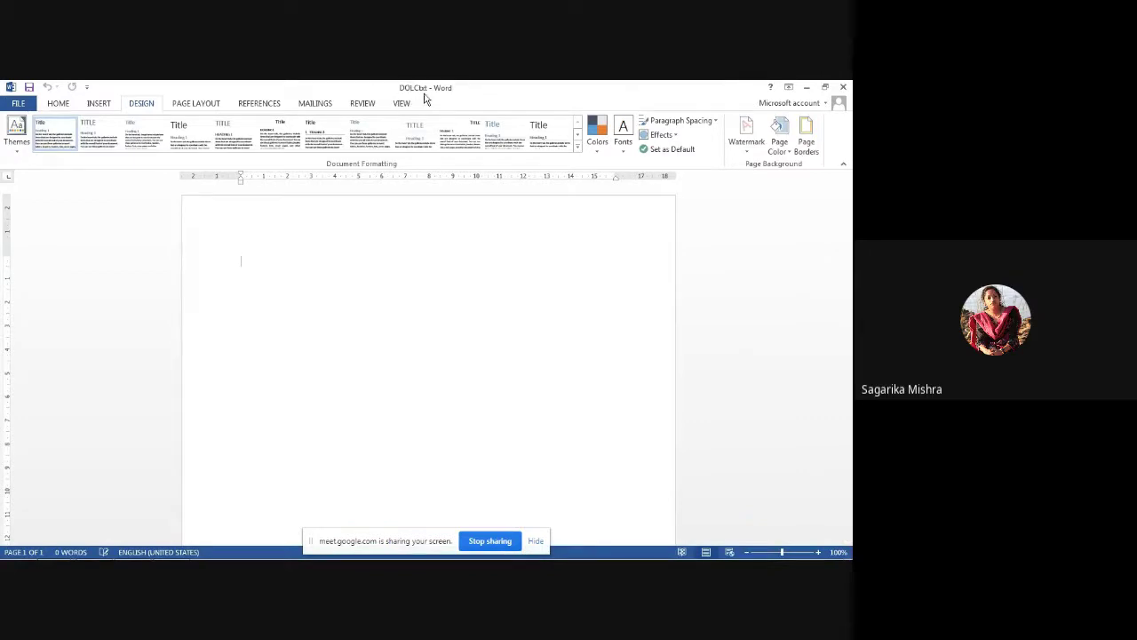
Step: Set the font for the blank document's text to Arial Rounded MT Bold
left_click(55, 104)
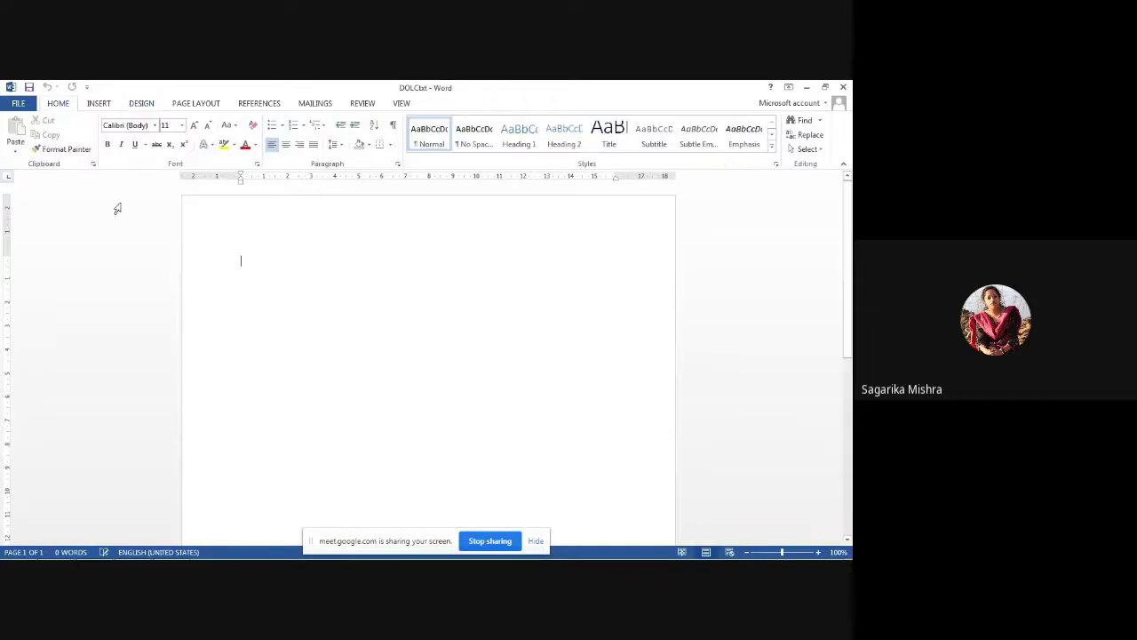
left_click(155, 126)
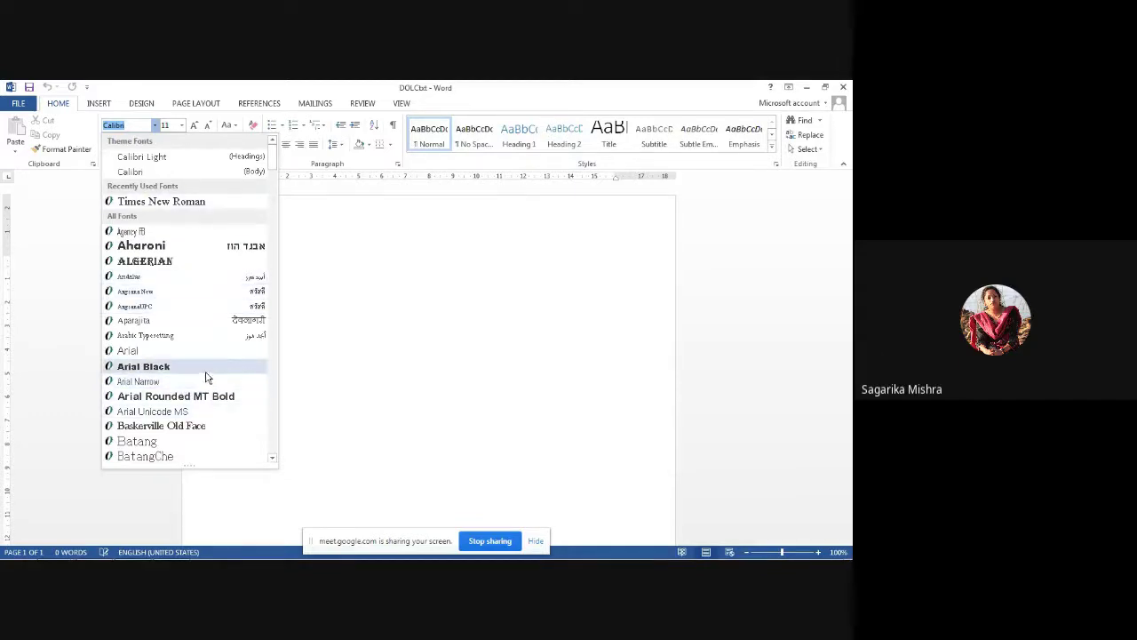
left_click(148, 397)
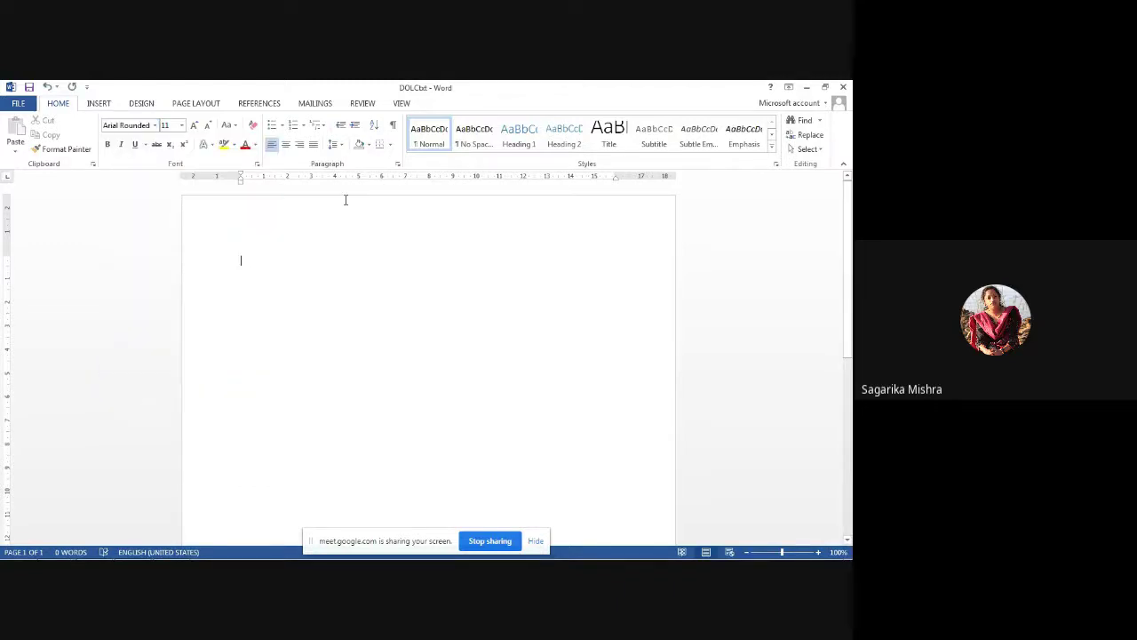
type("asdf")
key("BackSpace")
key("BackSpace")
key("BackSpace")
key("BackSpace")
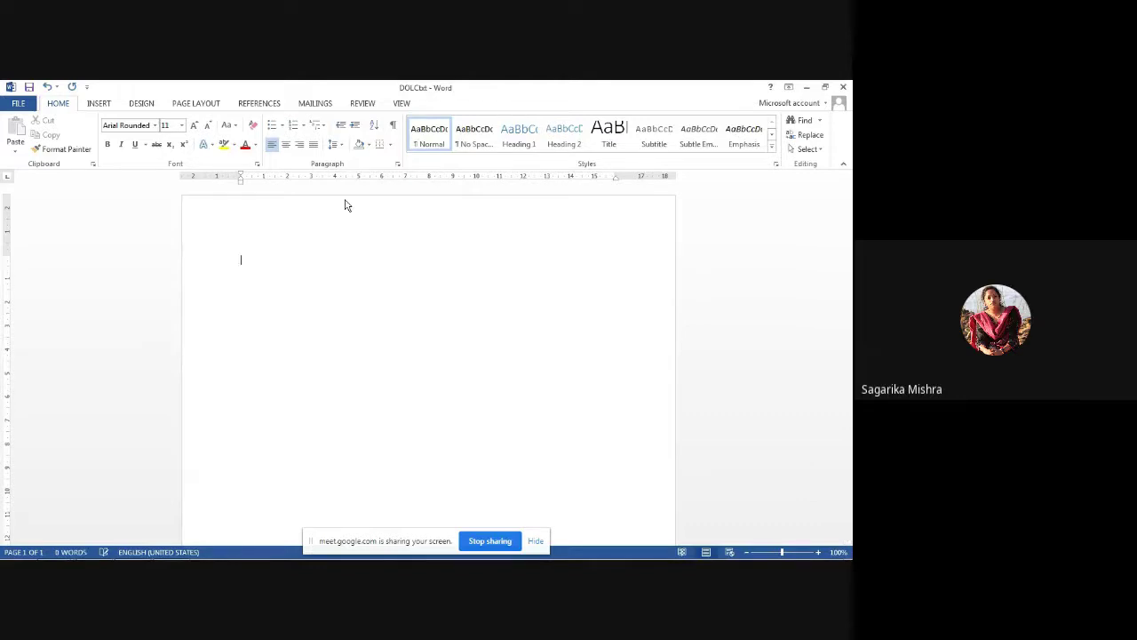
Step: Enter the text "Odisha State University" near the top of the page, indented about 3 cm from the margin
double_click(314, 295)
type("Odisha State University")
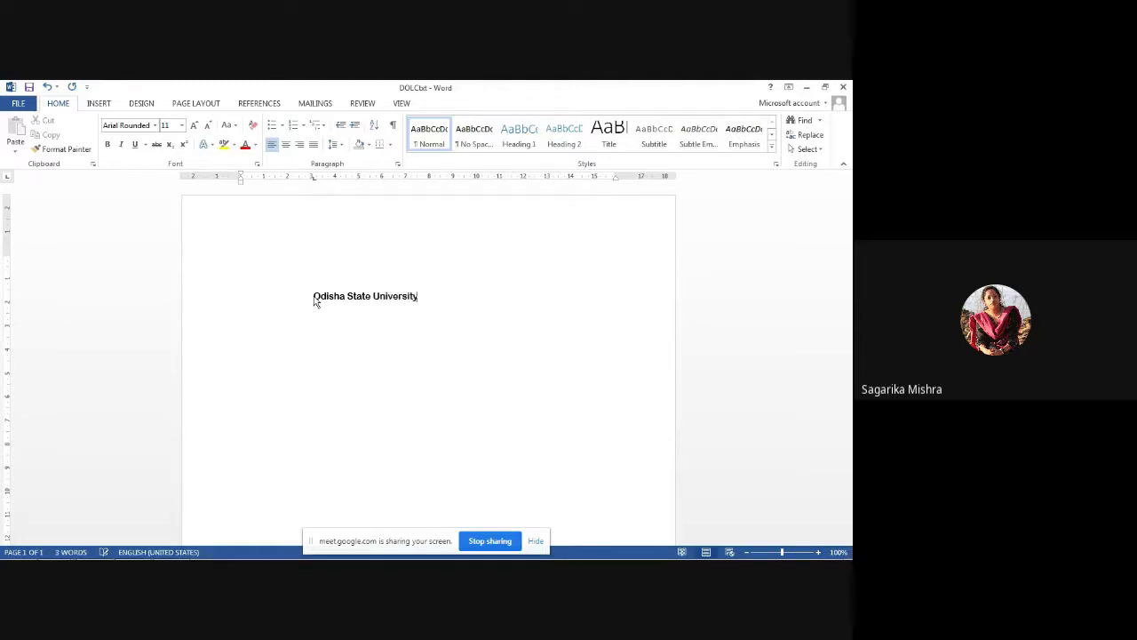